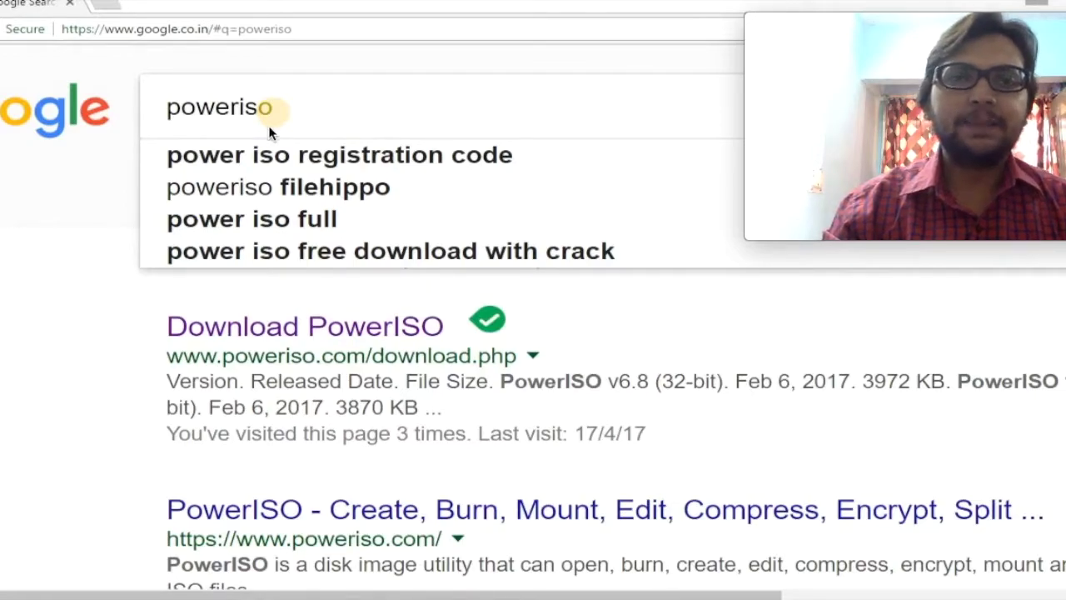
Open the Download PowerISO page on poweriso.com from the search results.
drag(280, 108, 160, 119)
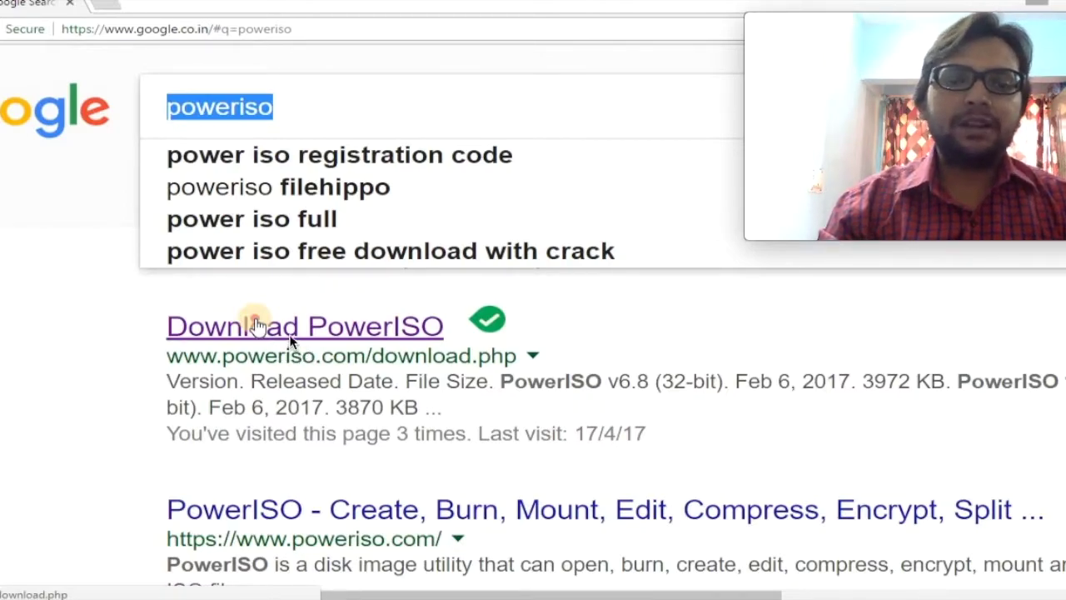
click(256, 325)
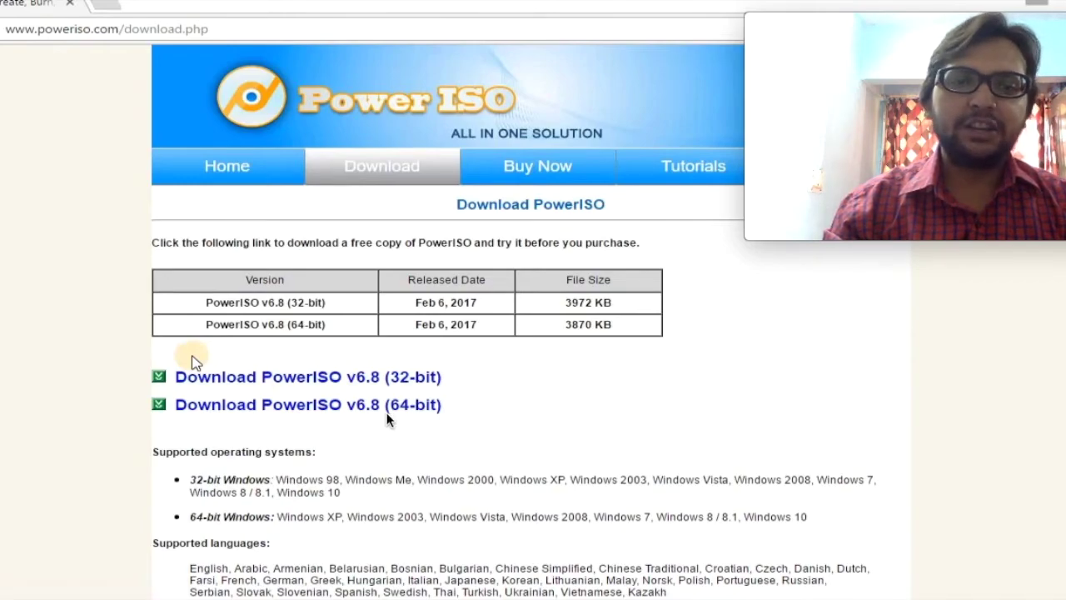
Open the properties of This PC to check the Windows system type.
click(282, 417)
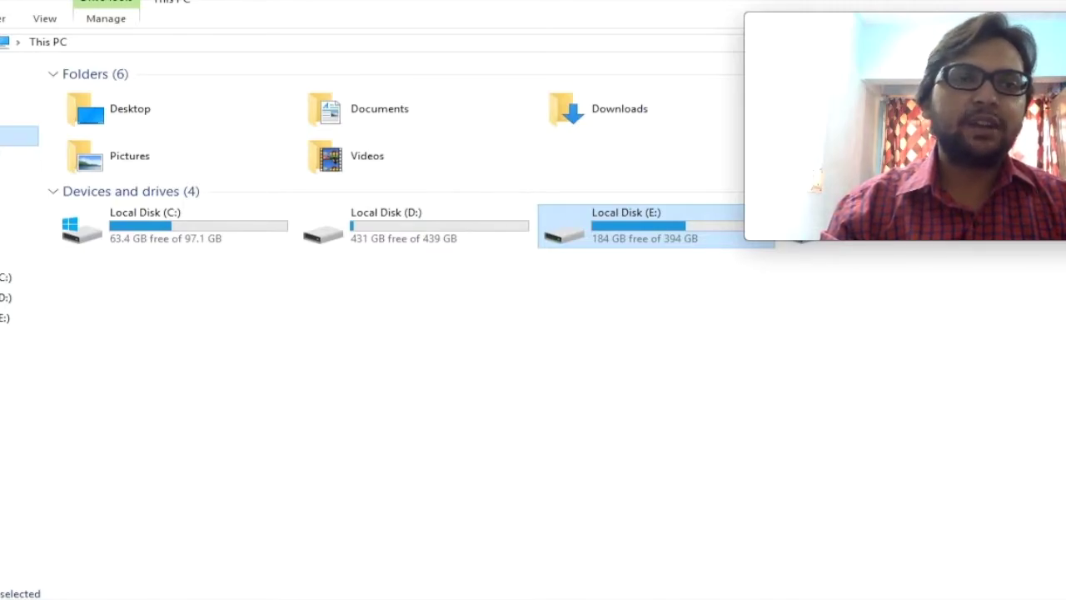
key(shift+F10)
click(92, 360)
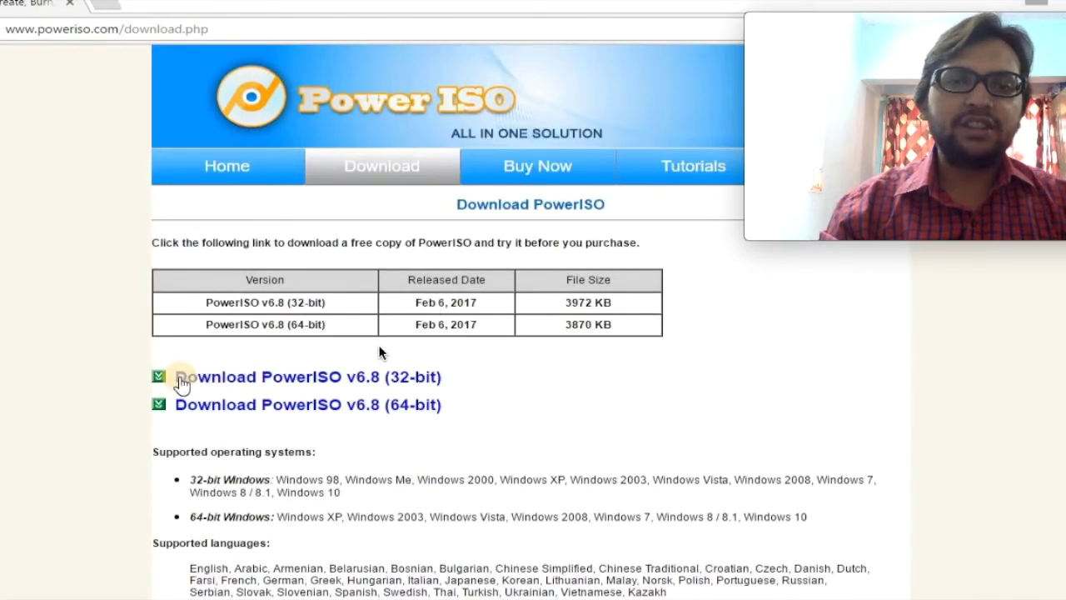
Download PowerISO v6.8 (32-bit), declining both Search Manager extension offers.
click(177, 381)
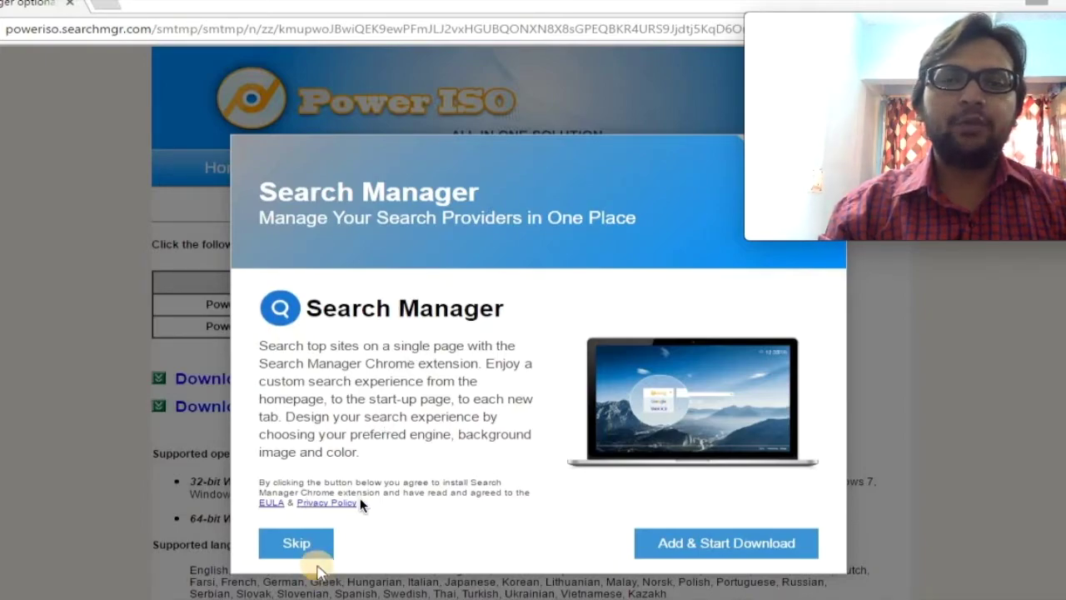
click(320, 540)
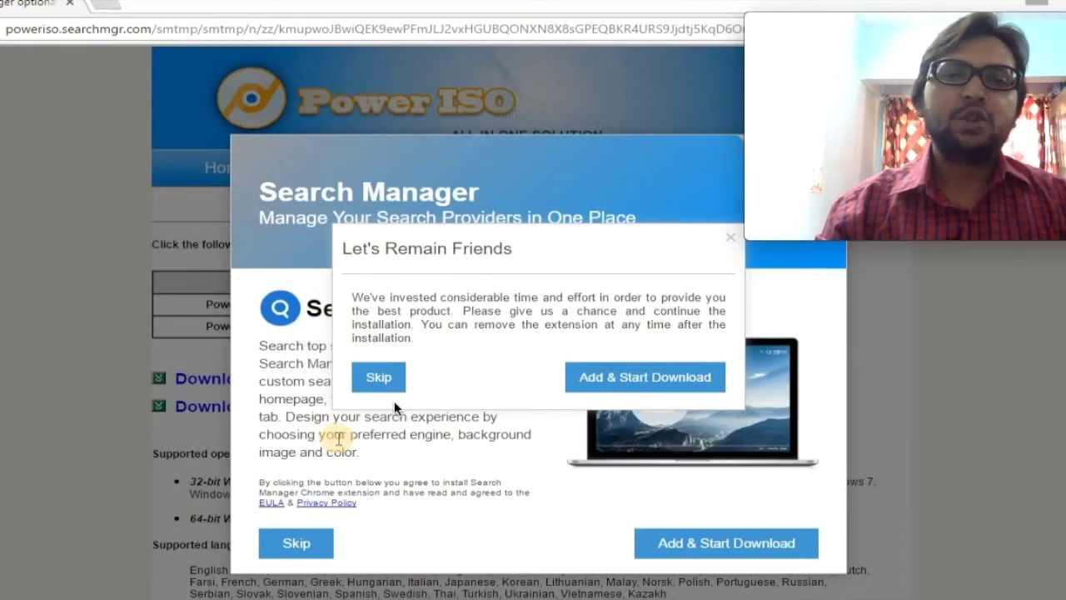
click(379, 379)
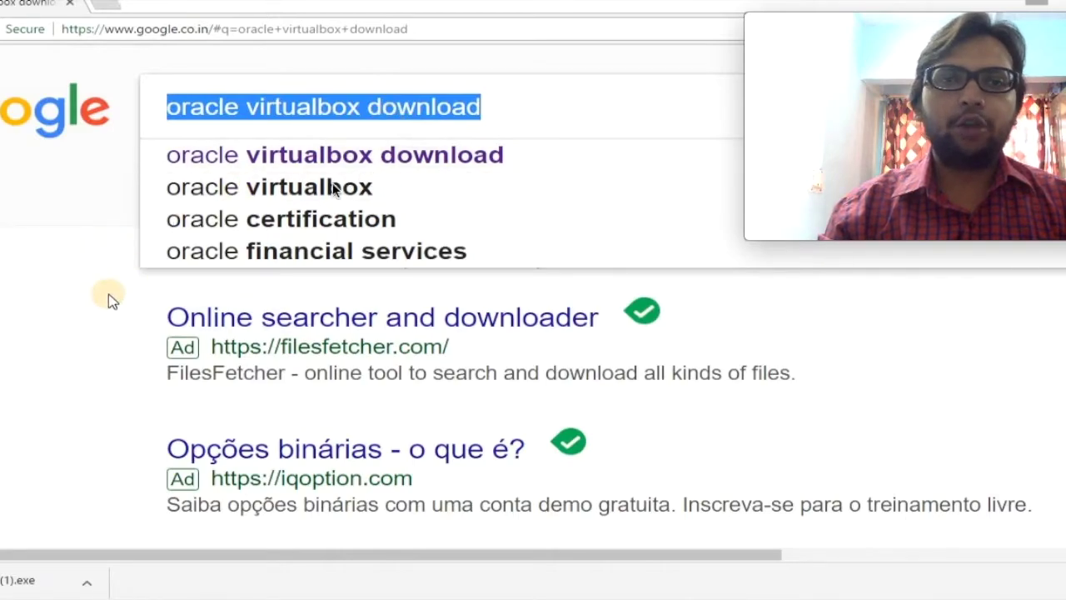
Download the VirtualBox 5.1.18 package for Windows hosts from the virtualbox.org downloads page in the search results.
scroll(334, 237, down, 8)
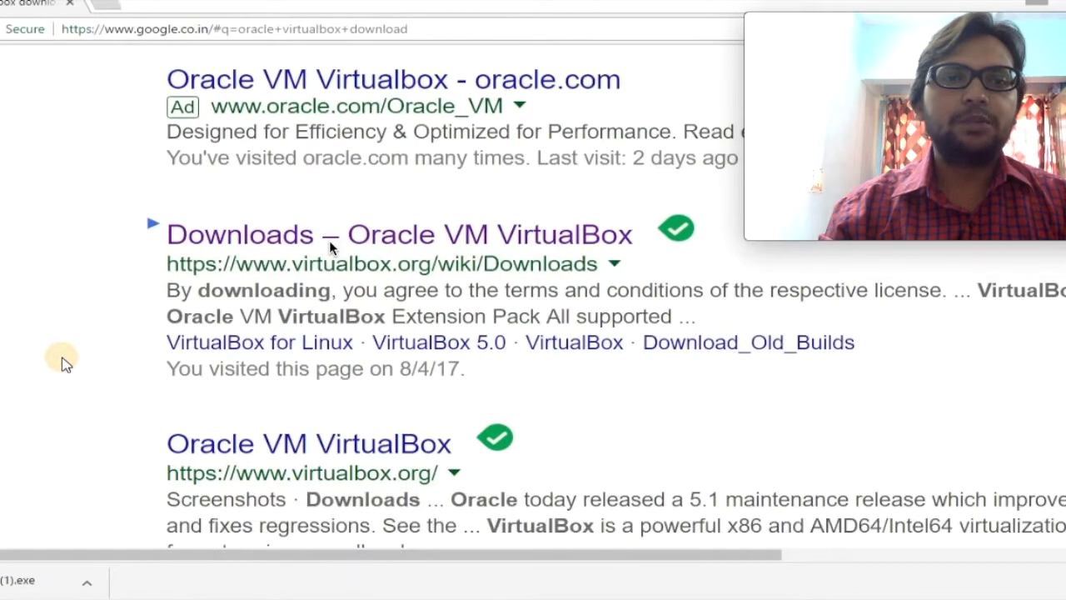
scroll(329, 240, up, 2)
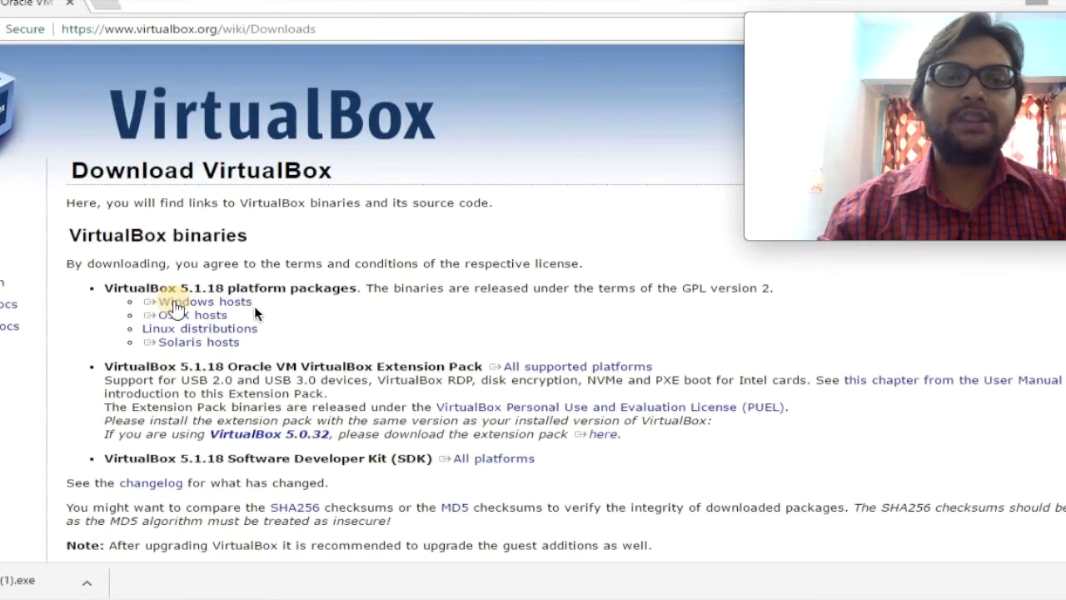
click(179, 304)
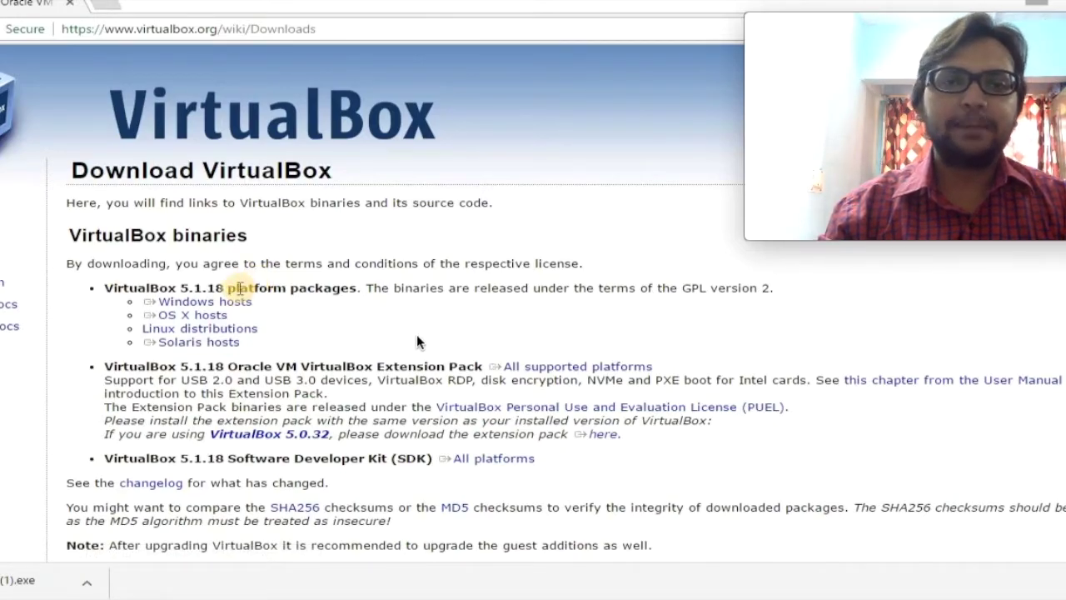
click(239, 303)
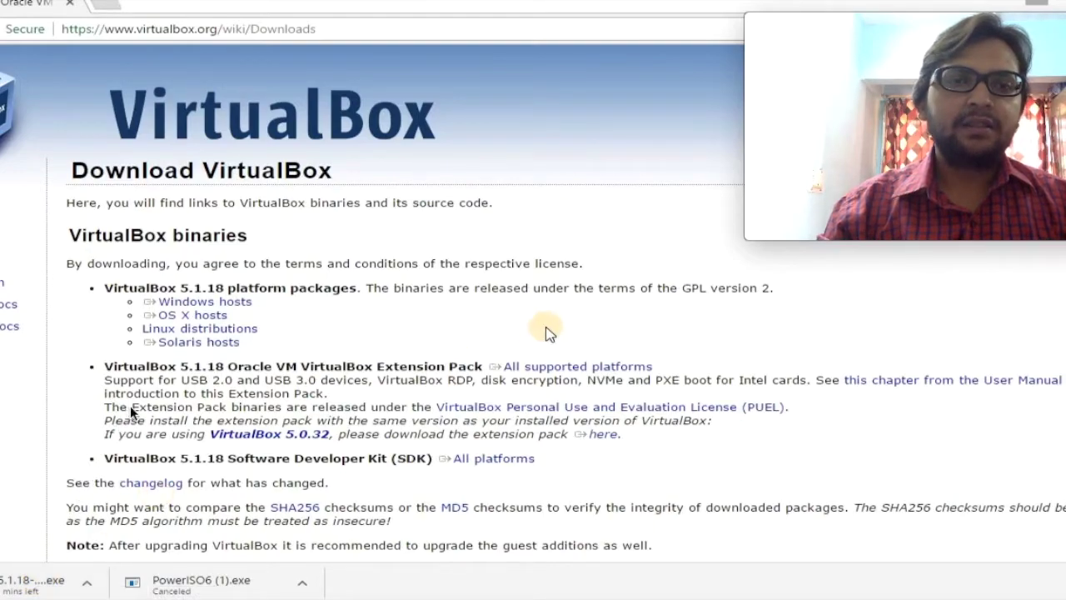
scroll(130, 406, up, 3)
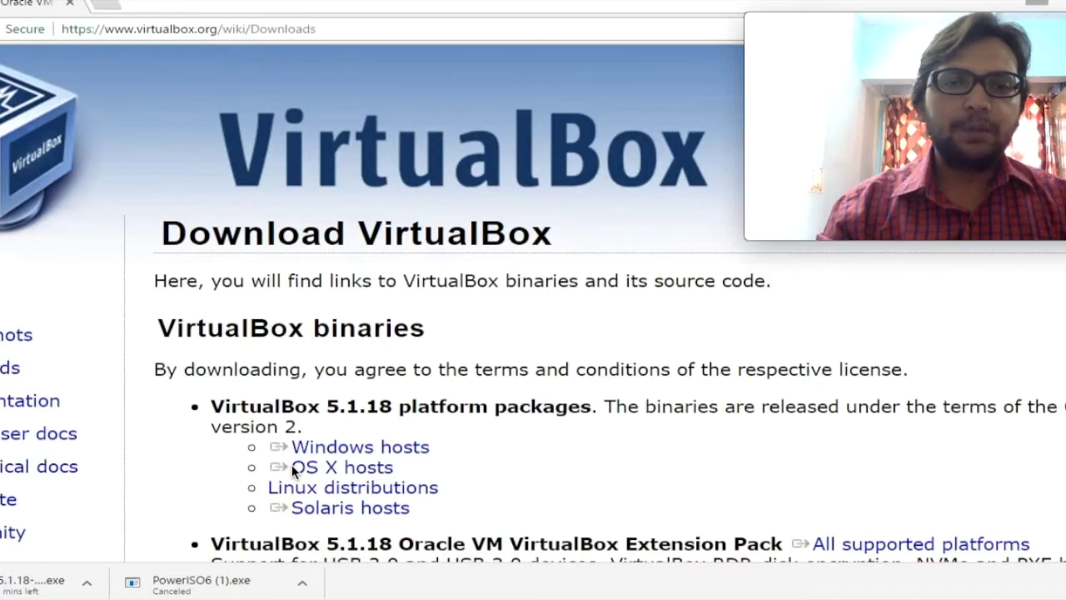
triple_click(352, 447)
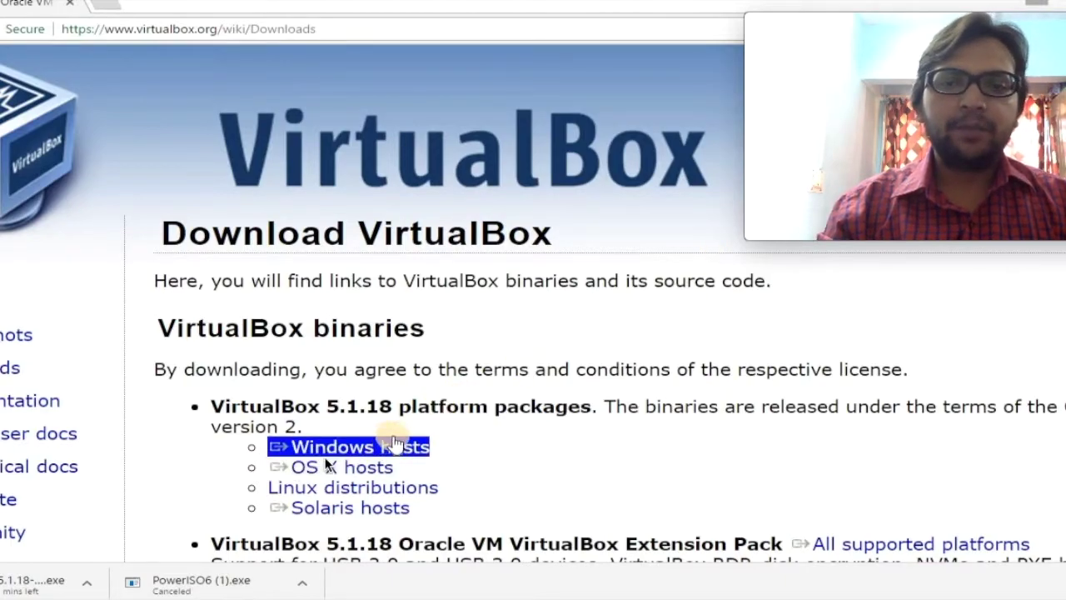
click(468, 445)
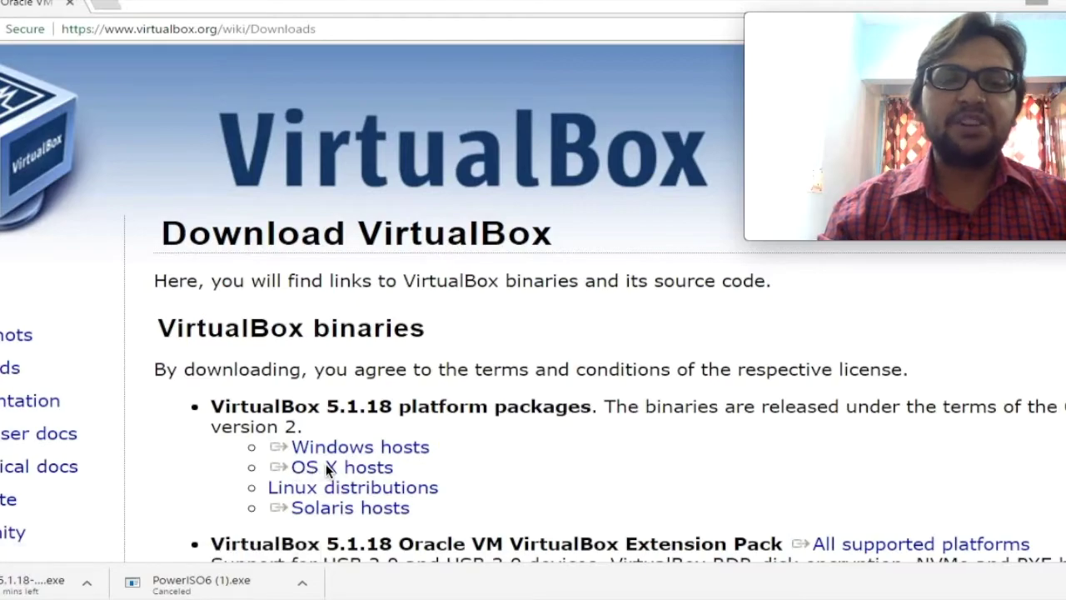
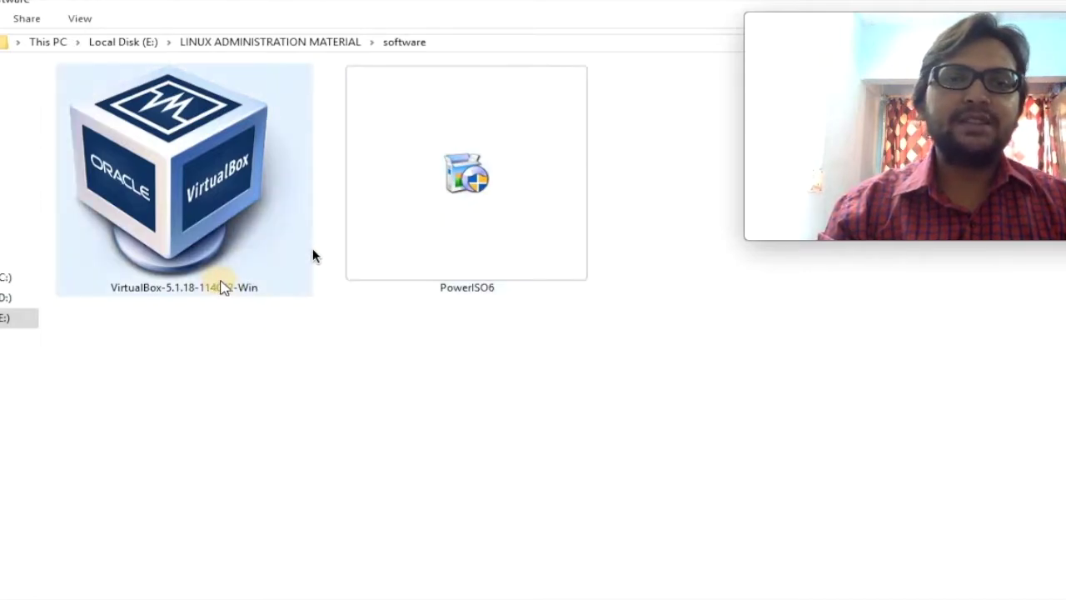
Launch the VirtualBox-5.1.18-114002-Win installer from the software folder and allow it to run.
click(210, 192)
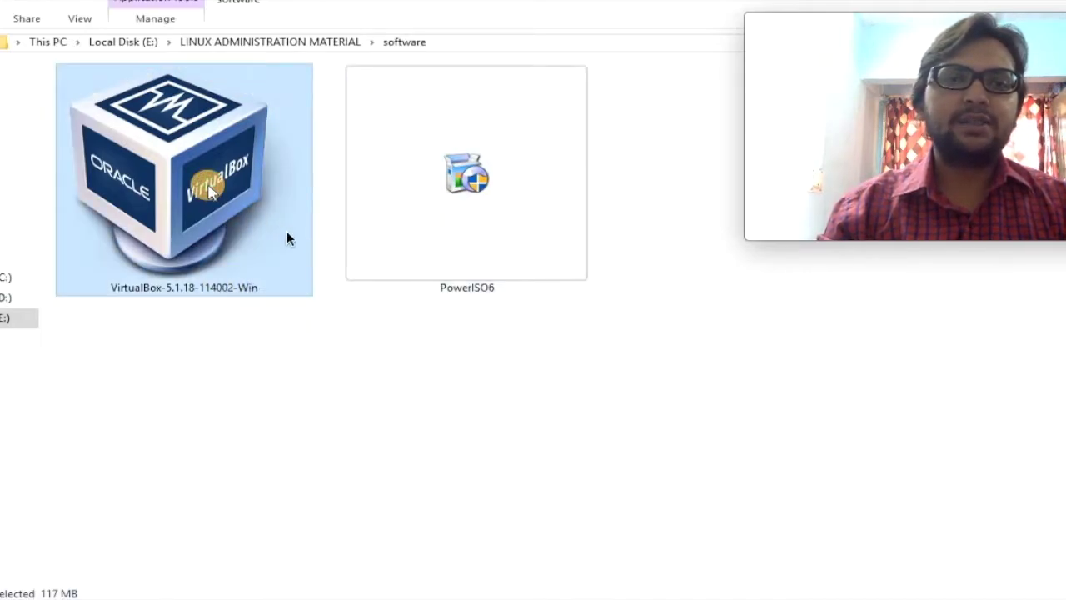
double_click(210, 192)
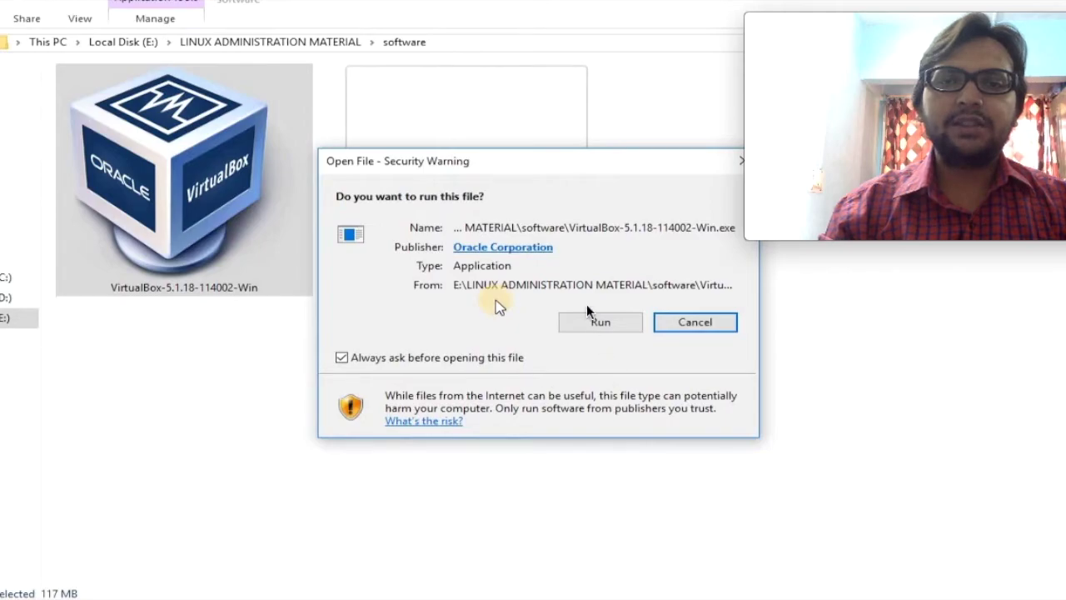
click(602, 325)
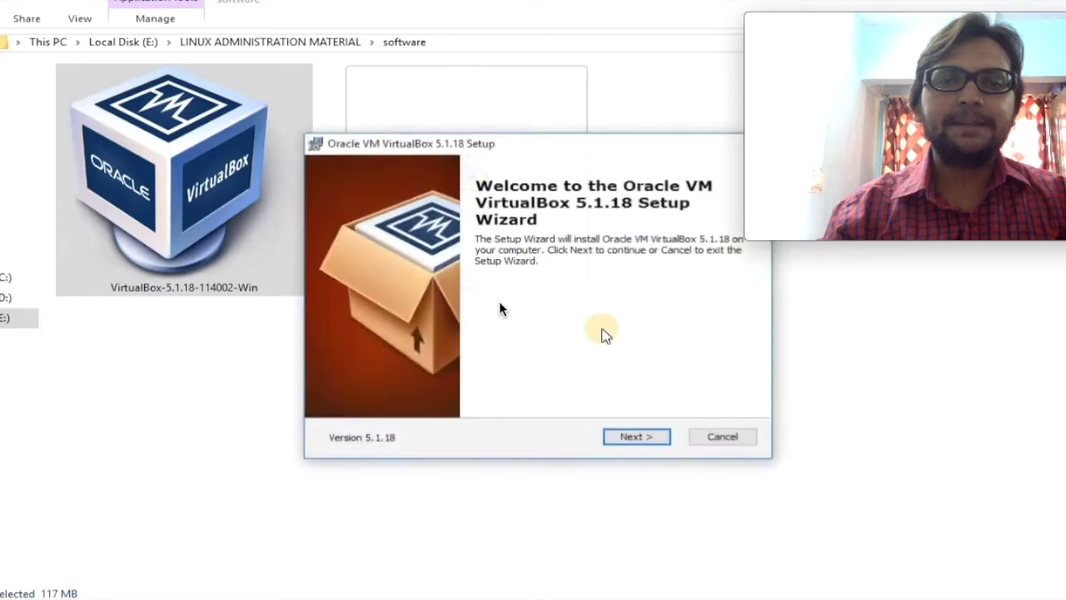
Install VirtualBox 5.1.18 with the default features, location and shortcut options, accepting the network interfaces warning.
click(631, 437)
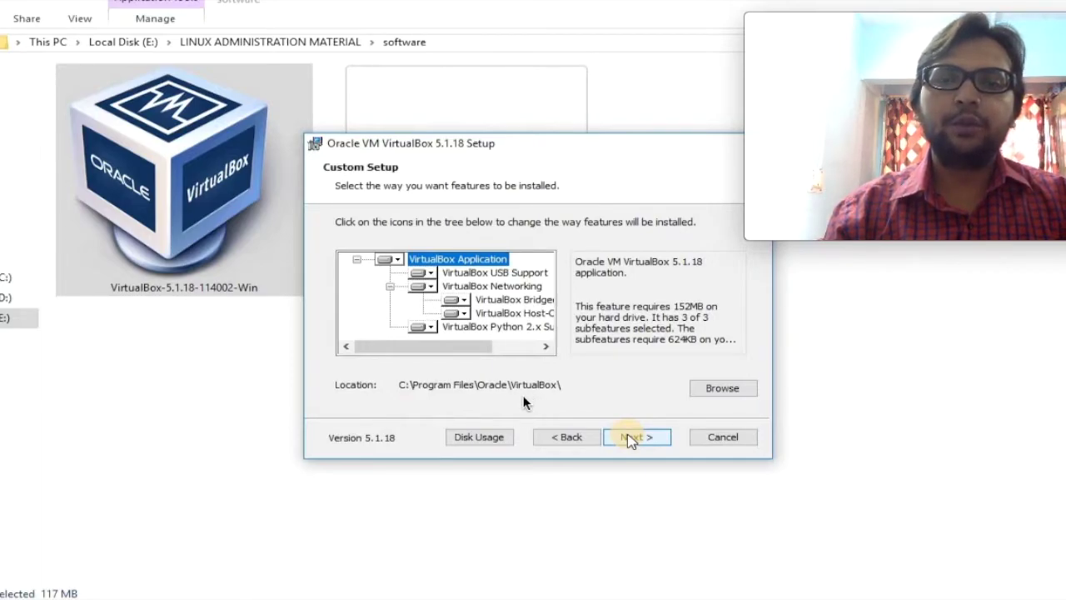
click(630, 439)
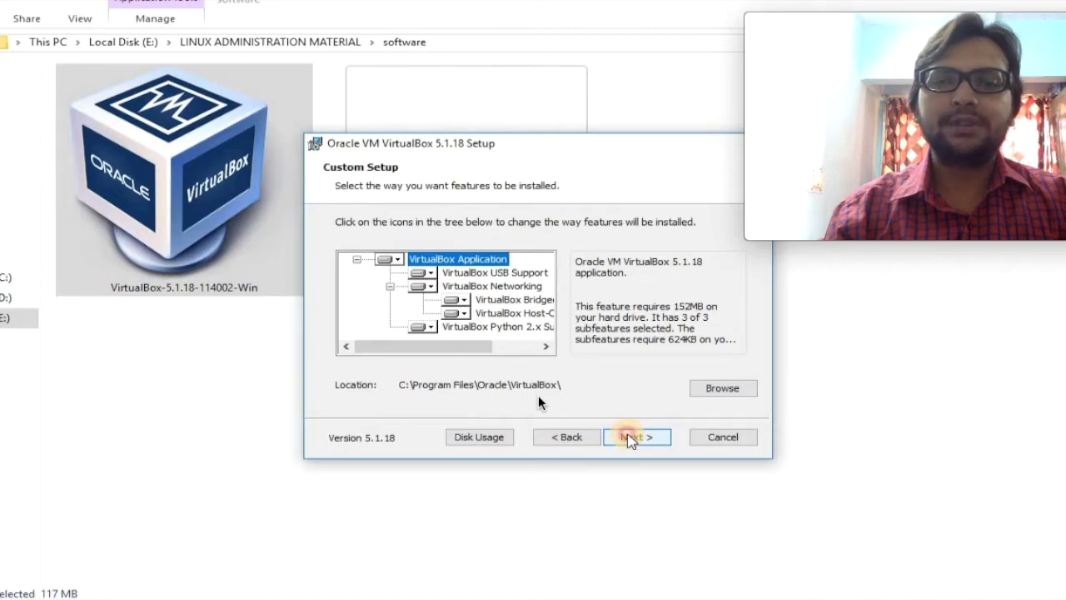
click(630, 439)
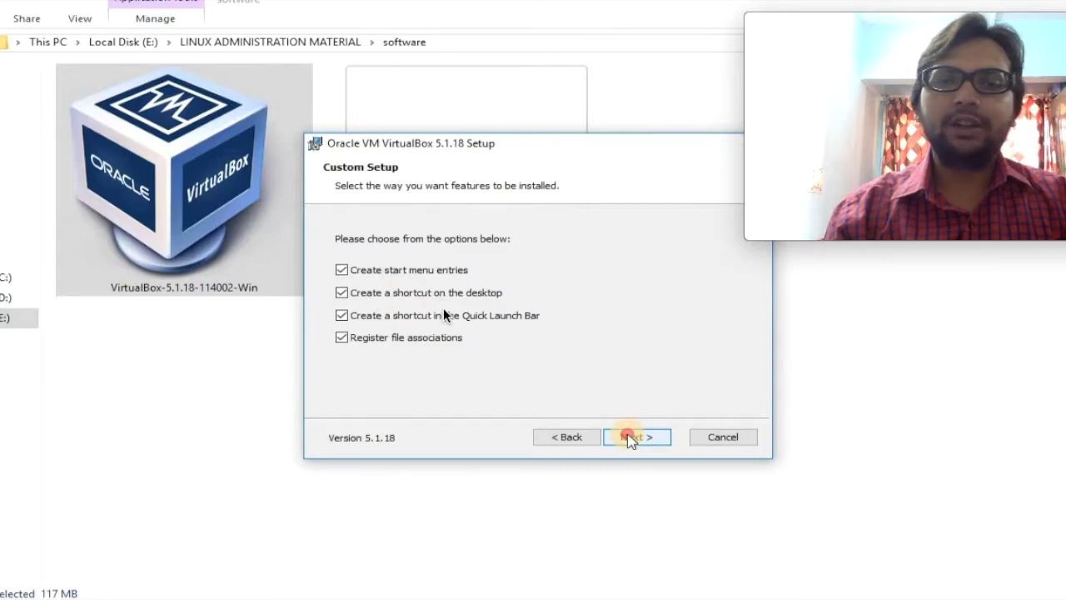
click(630, 439)
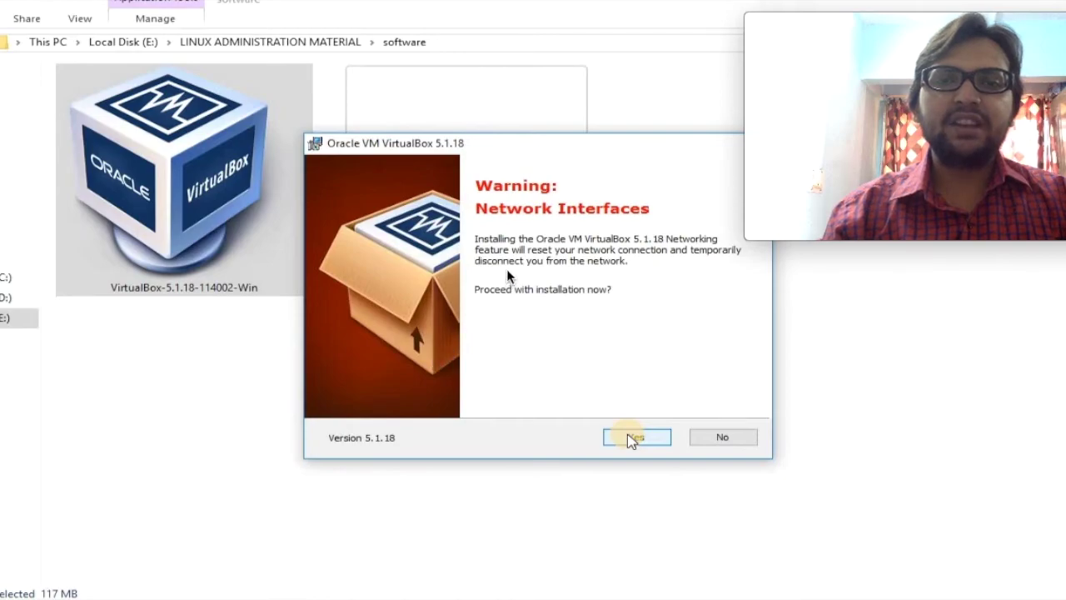
click(635, 437)
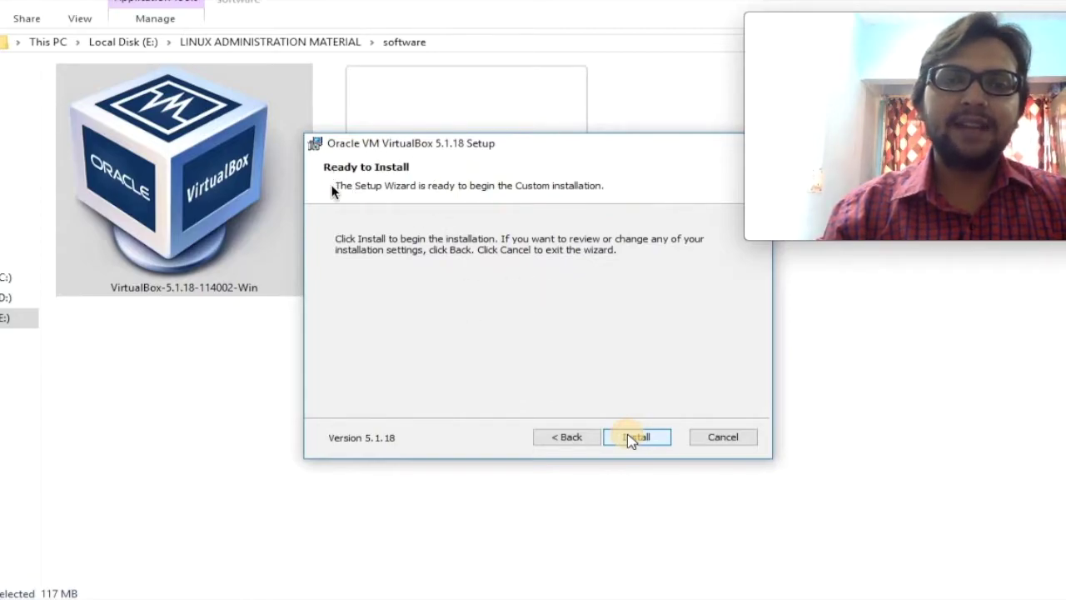
click(634, 437)
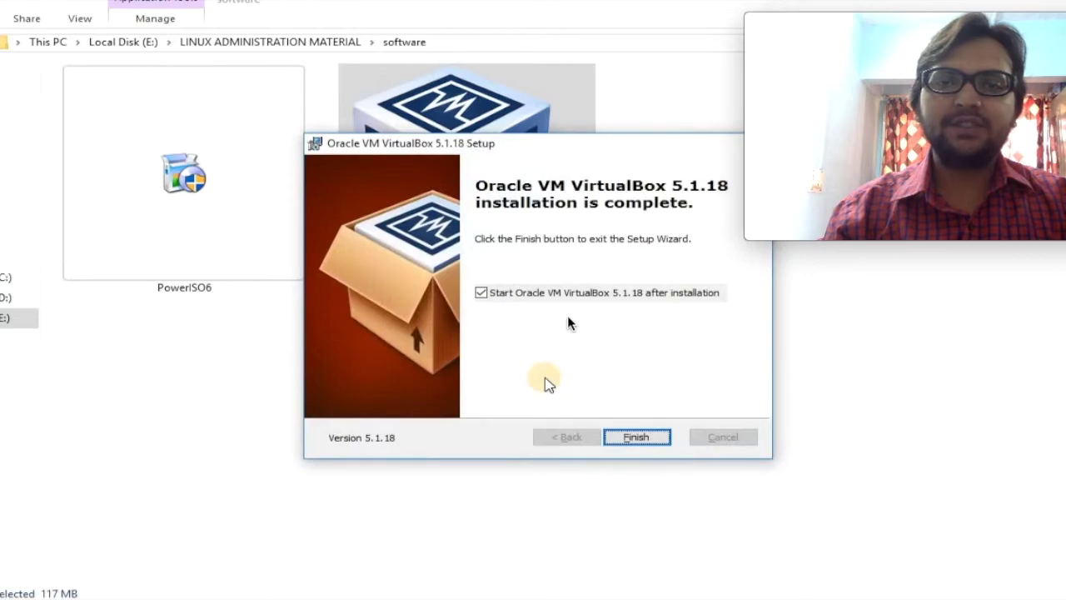
Finish the VirtualBox setup with the option to start the program enabled, and close VirtualBox Manager.
click(631, 437)
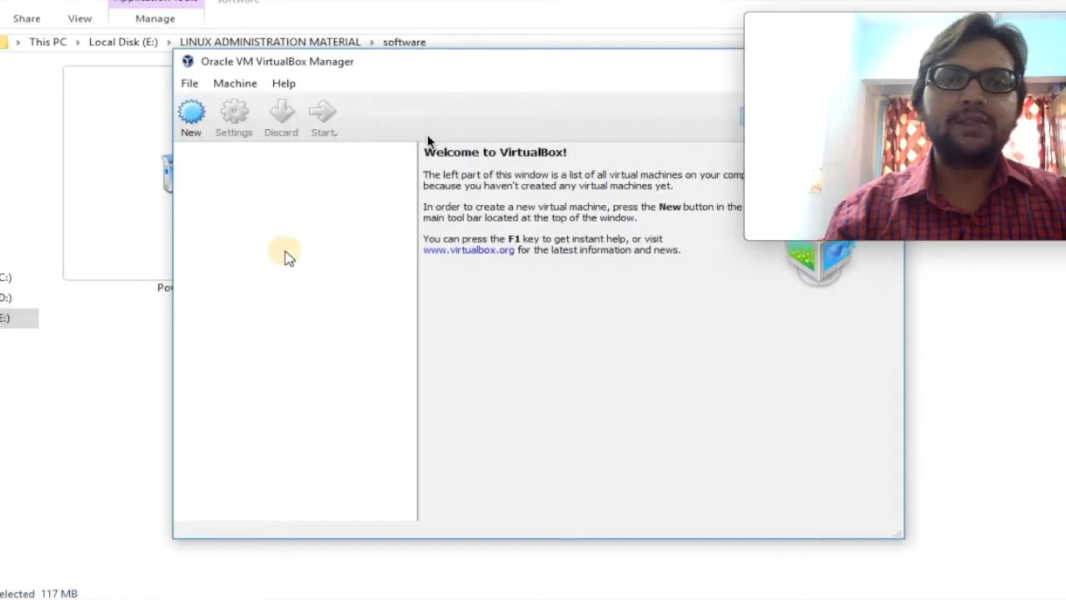
key(alt+F4)
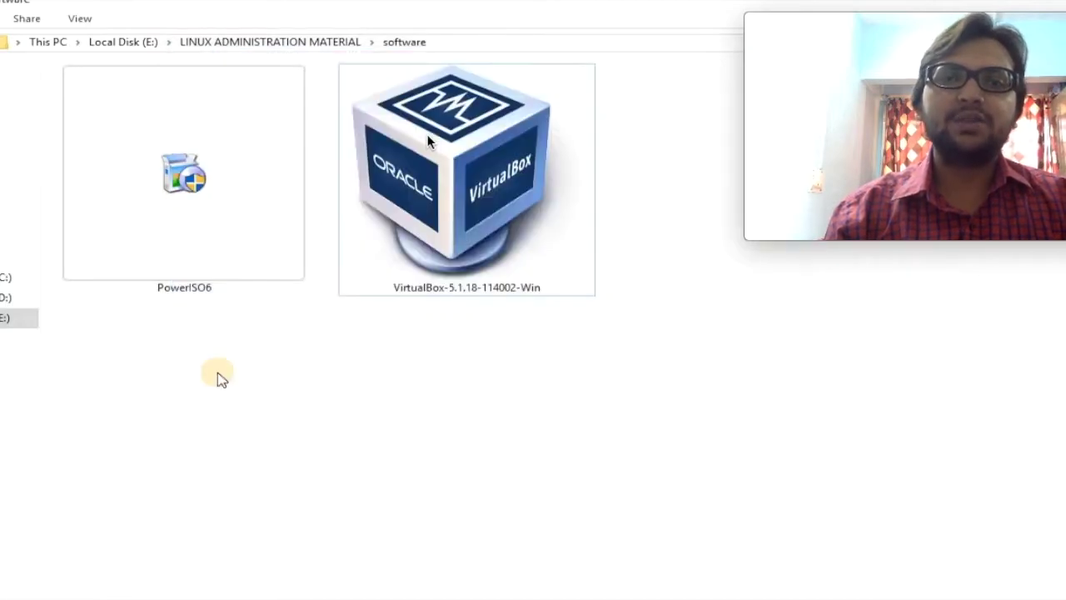
Launch the PowerISO6 installer from the software folder and accept its license agreement.
click(259, 264)
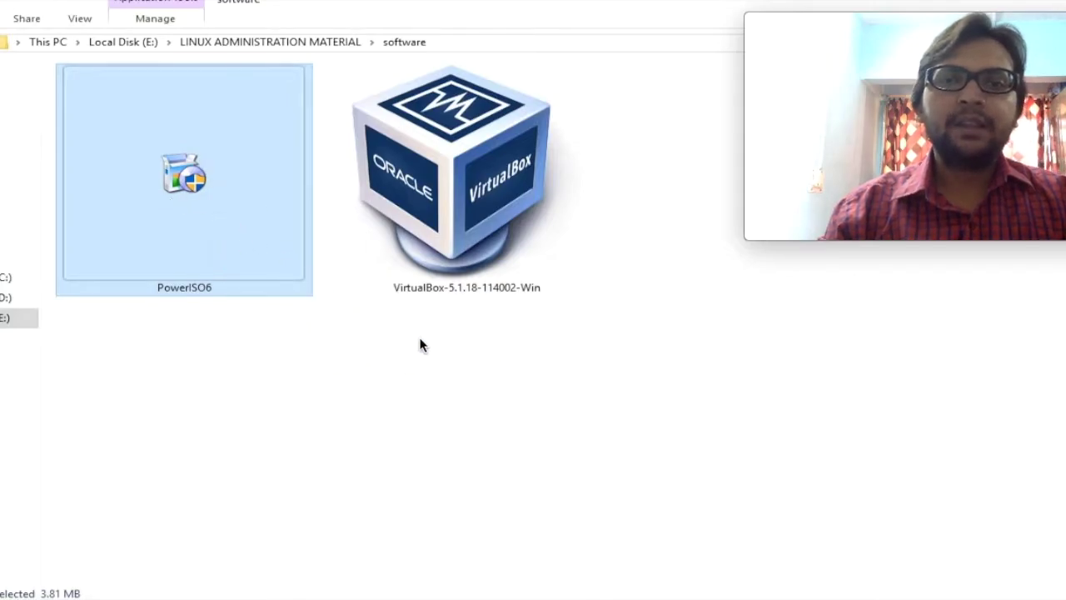
key(Return)
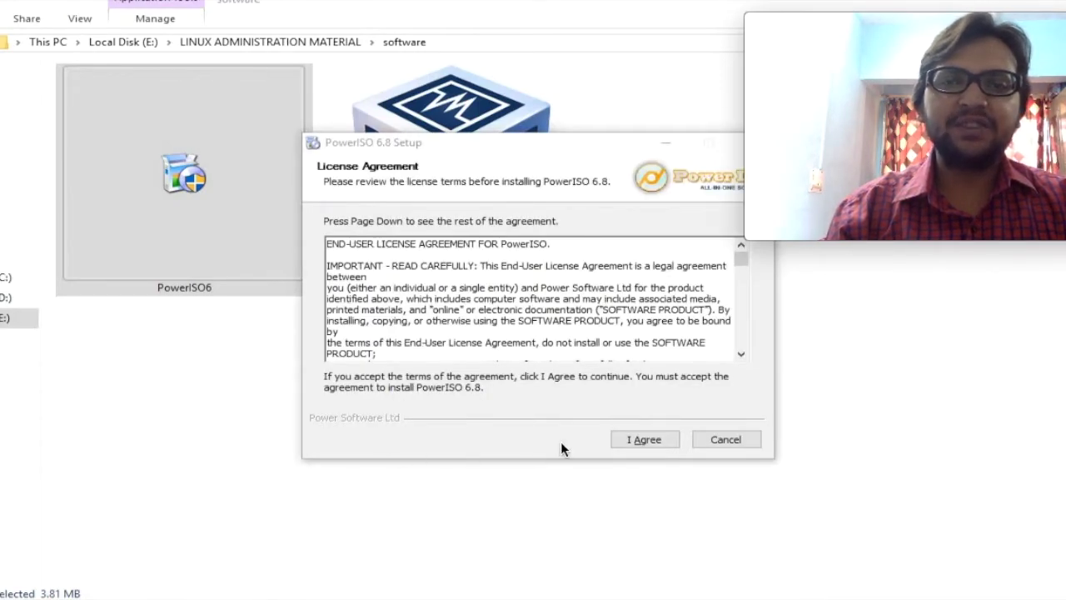
click(646, 440)
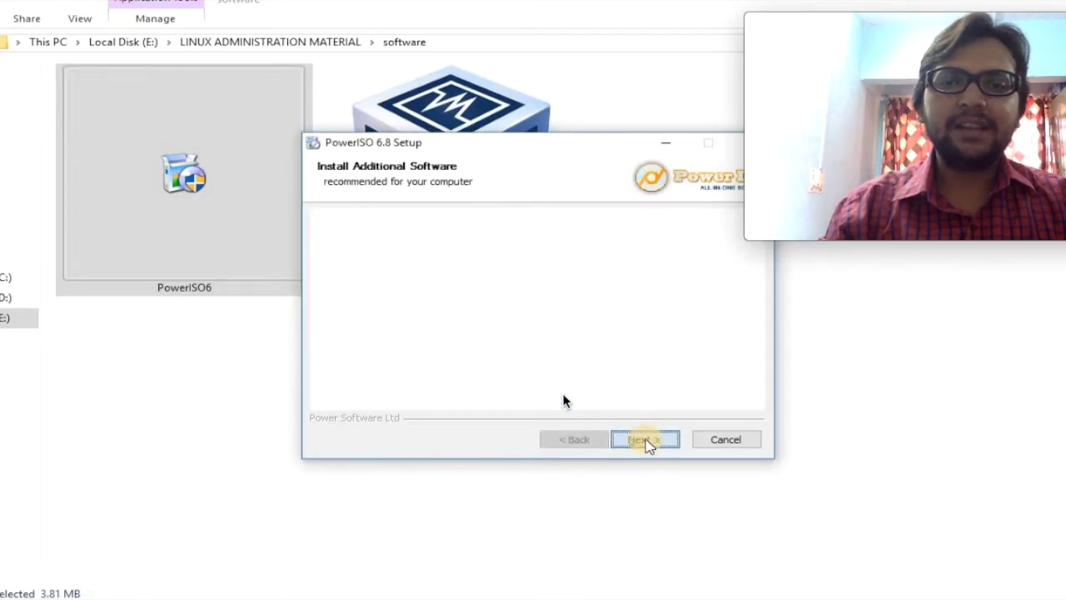
Decline the Bing powered Chromium browser and install PowerISO 6.8 in C:\Program Files\PowerISO.
click(646, 441)
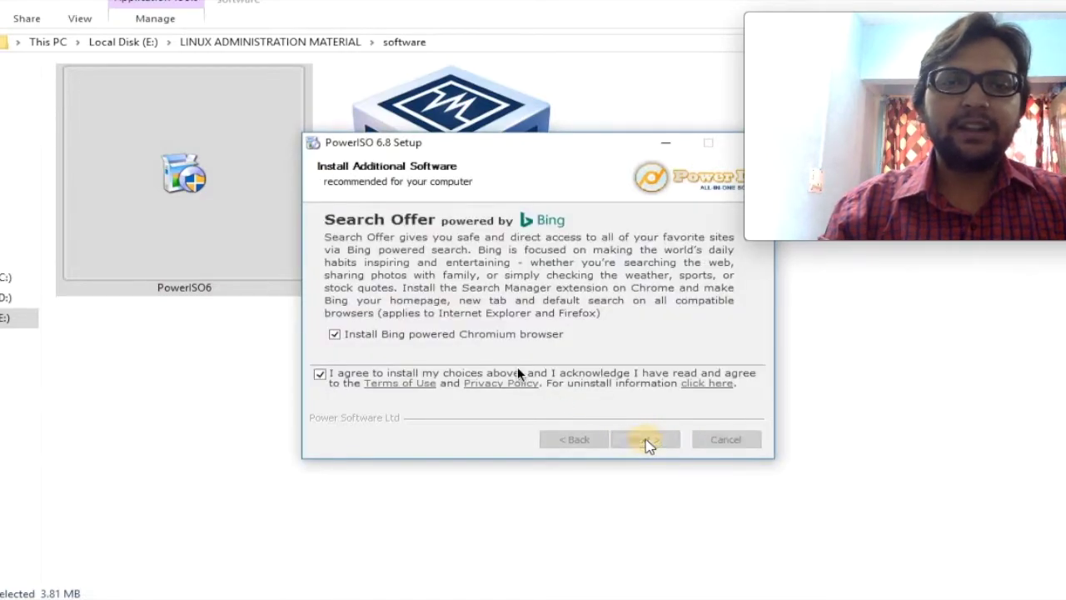
click(339, 335)
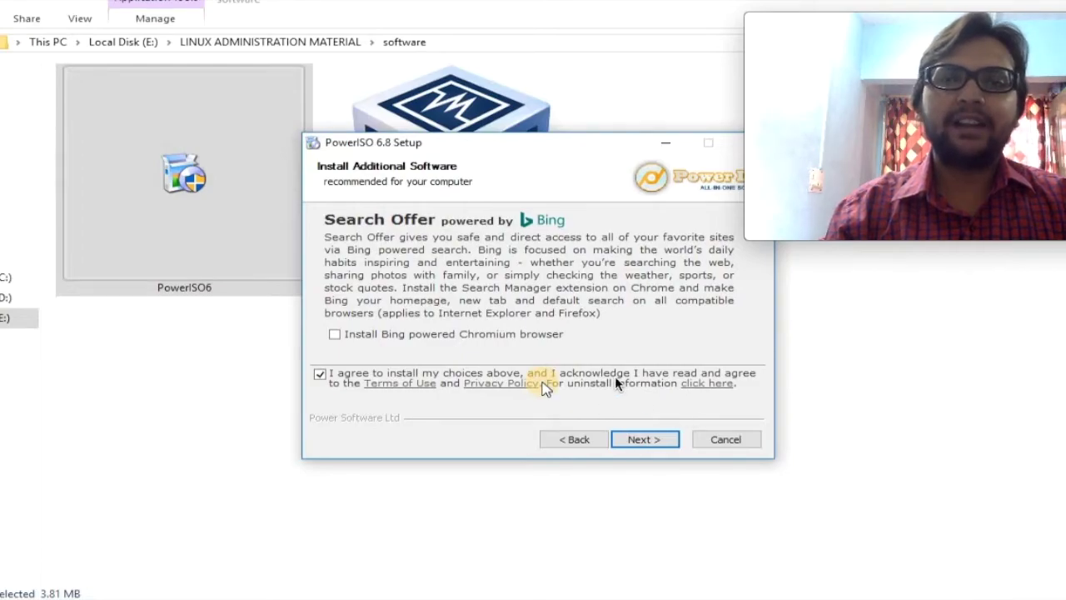
click(653, 439)
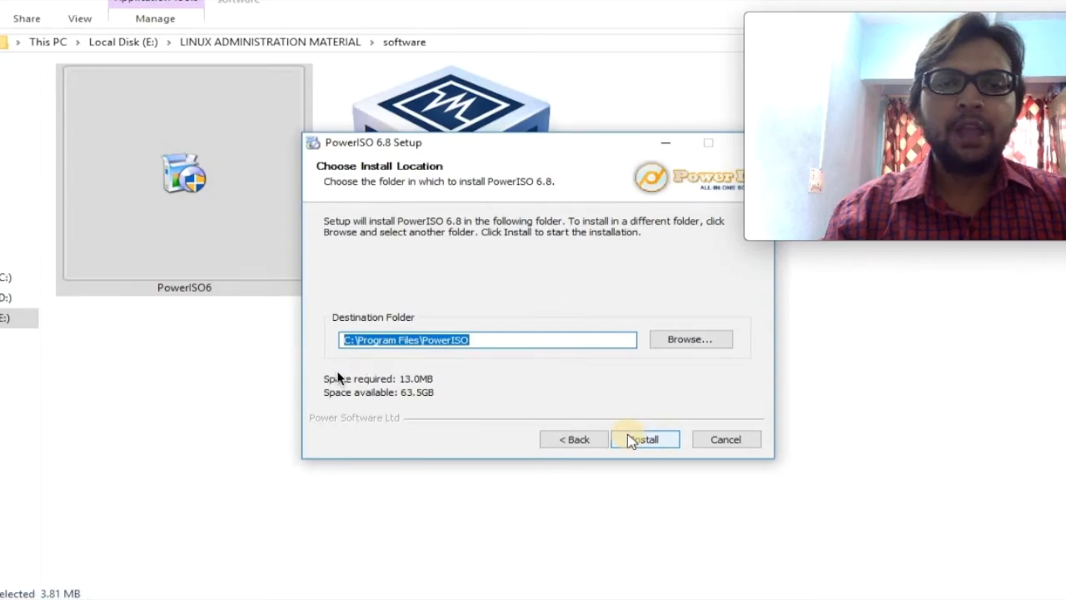
click(636, 441)
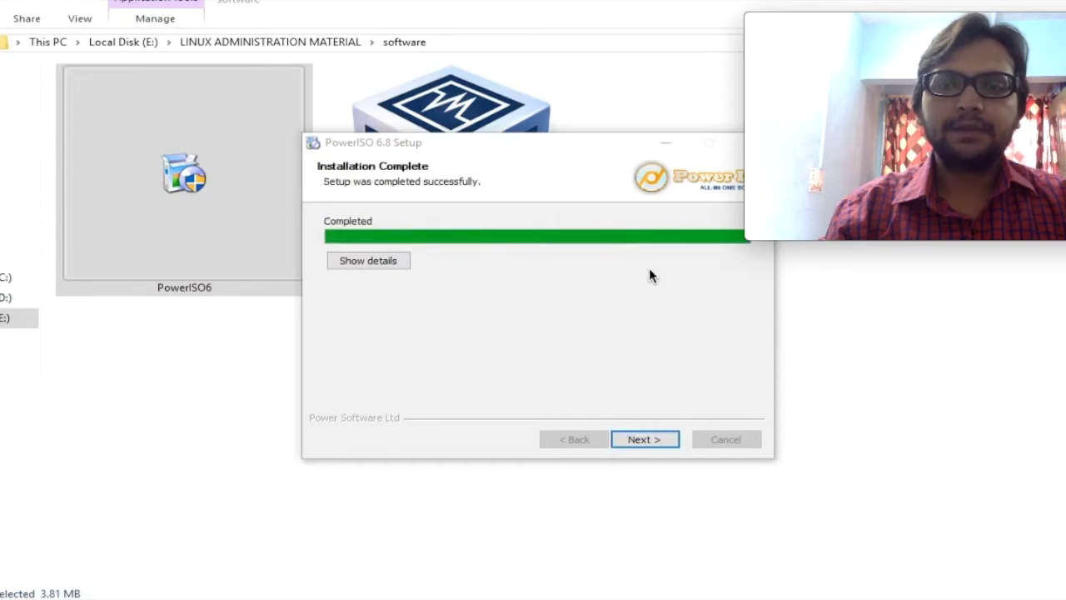
Associate all listed file types with PowerISO and enable Automount on boot up.
click(645, 439)
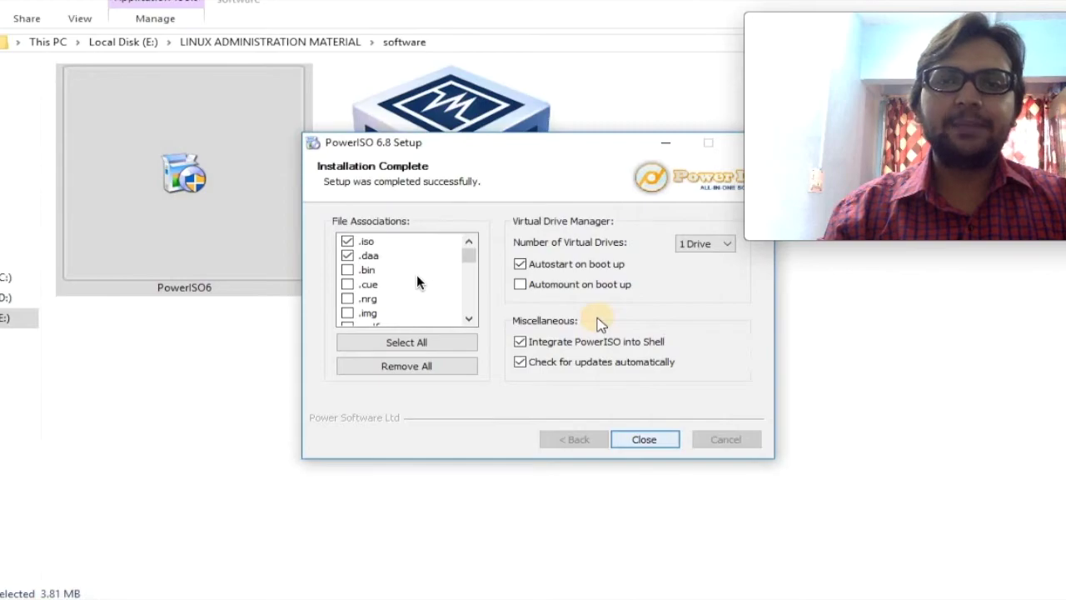
click(427, 343)
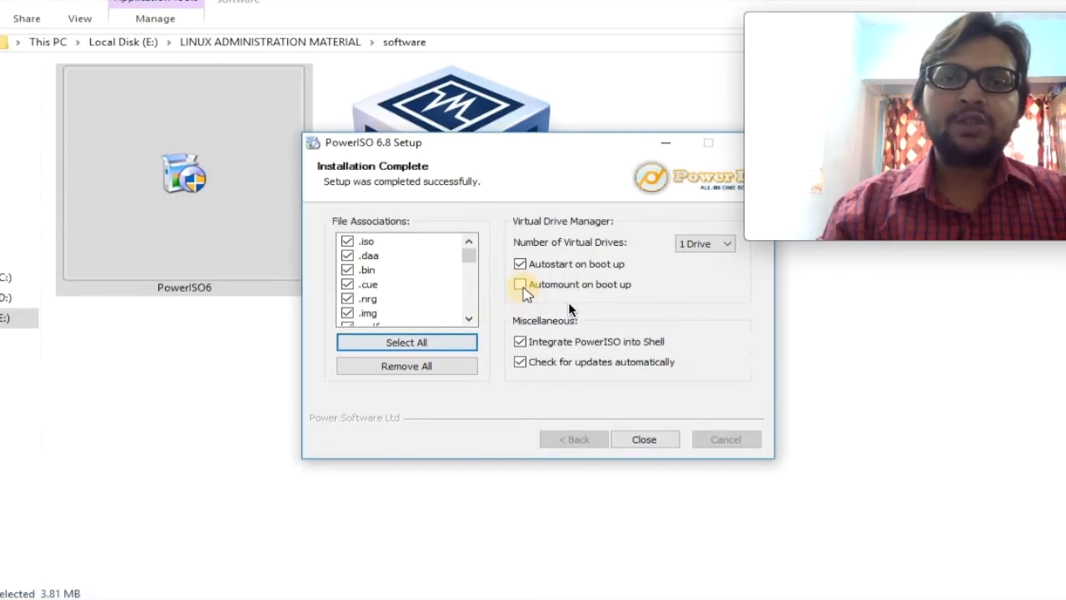
click(520, 285)
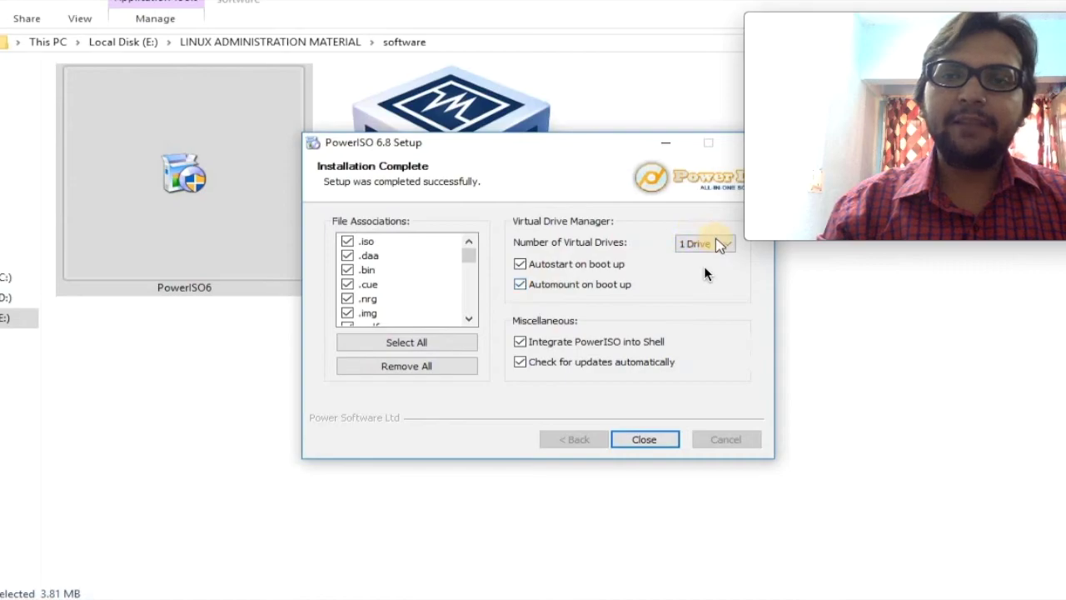
Set the number of virtual drives to 1 Drive and close the PowerISO setup.
click(714, 242)
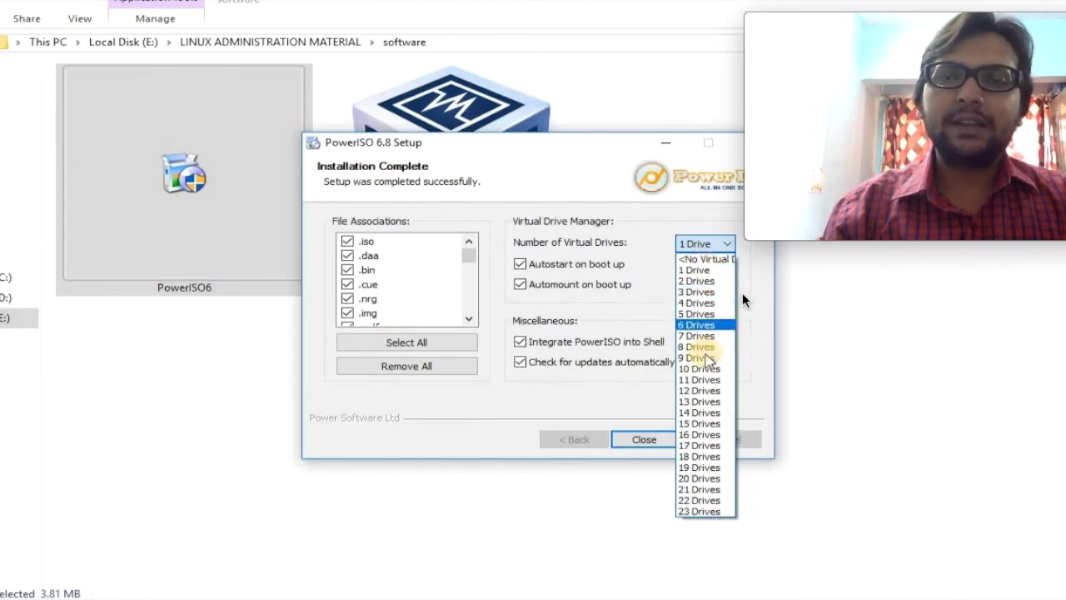
click(707, 271)
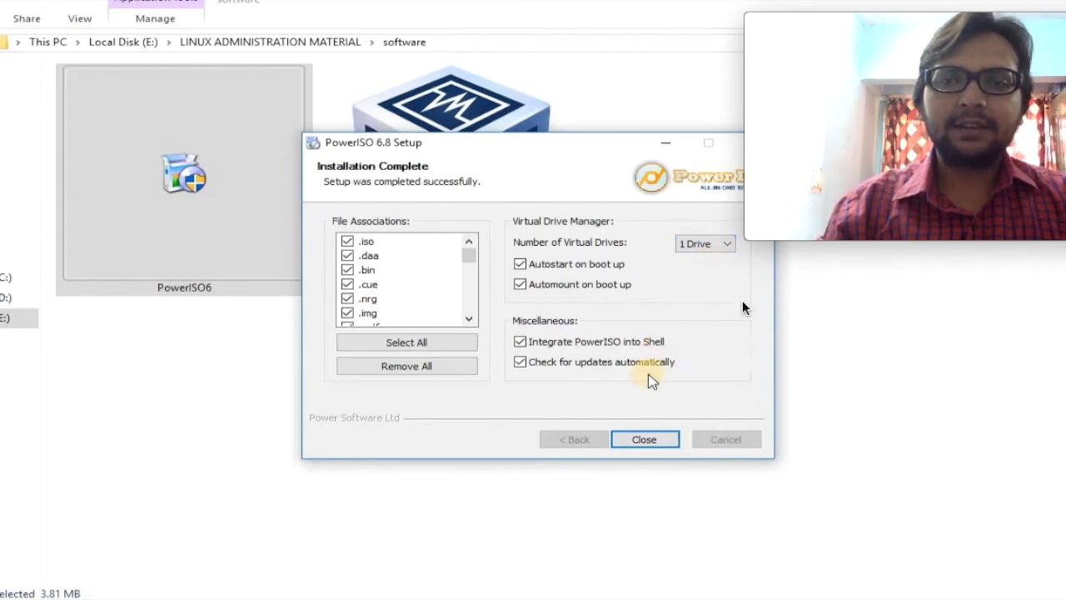
click(649, 438)
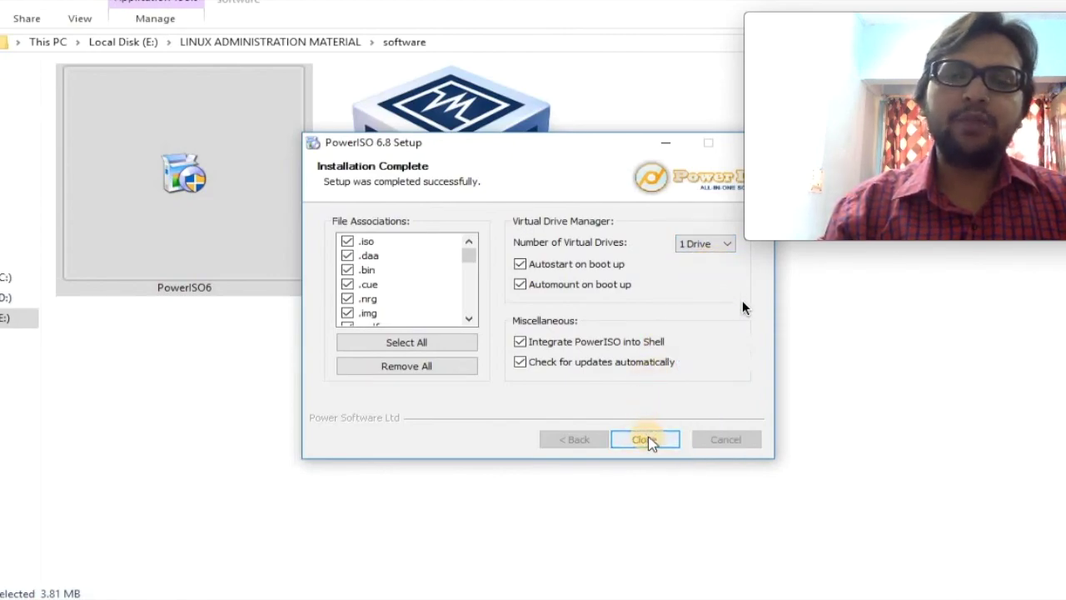
click(649, 440)
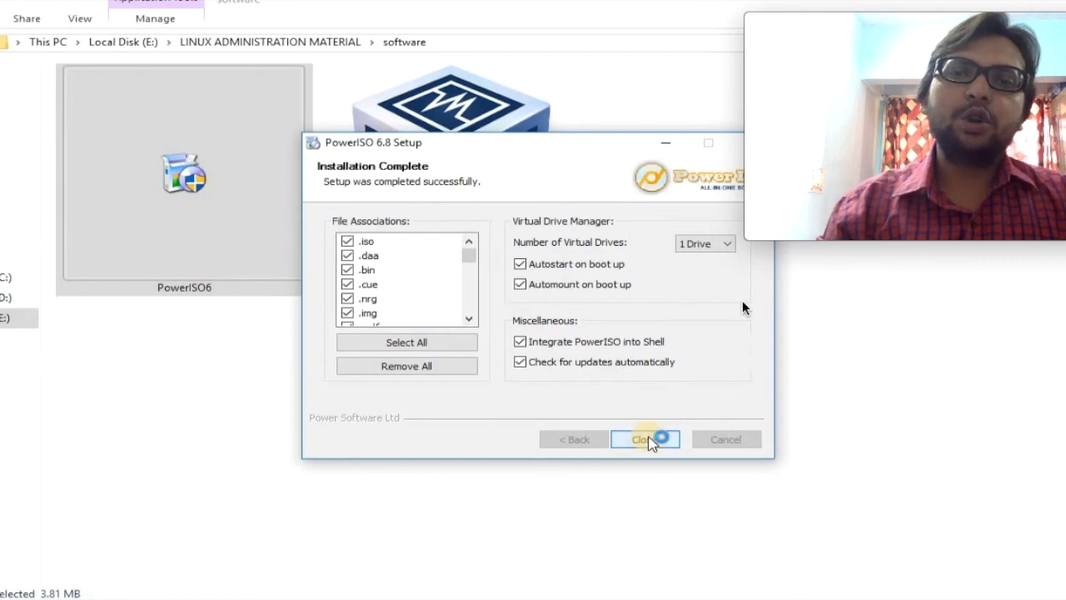